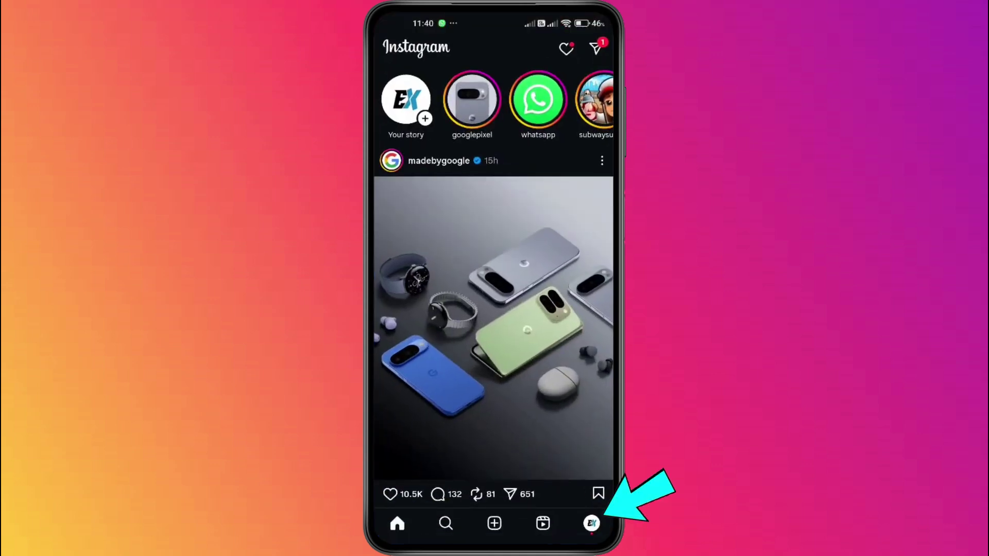
# Step: Go to the profile page and open the Settings and activity menu
pyautogui.click(591, 524)
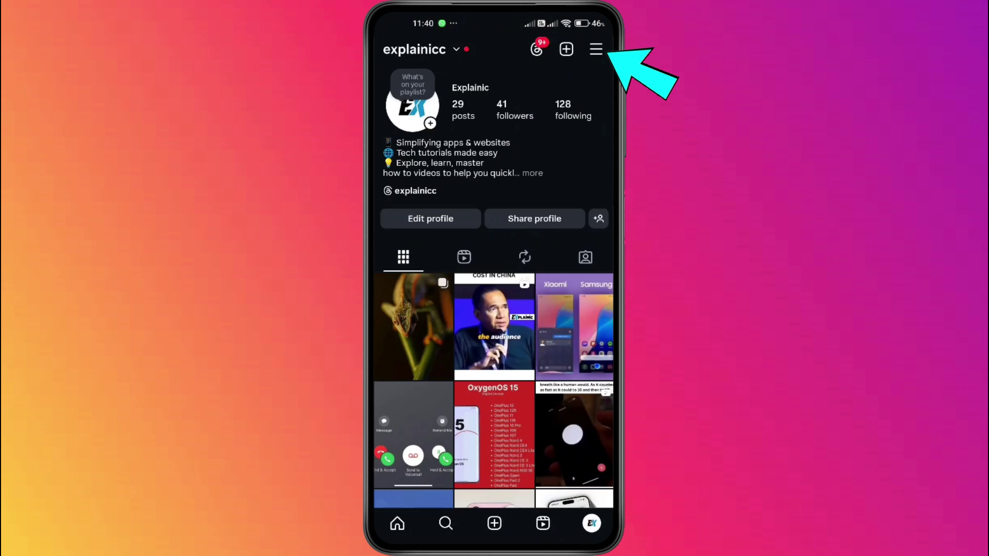
pyautogui.click(596, 49)
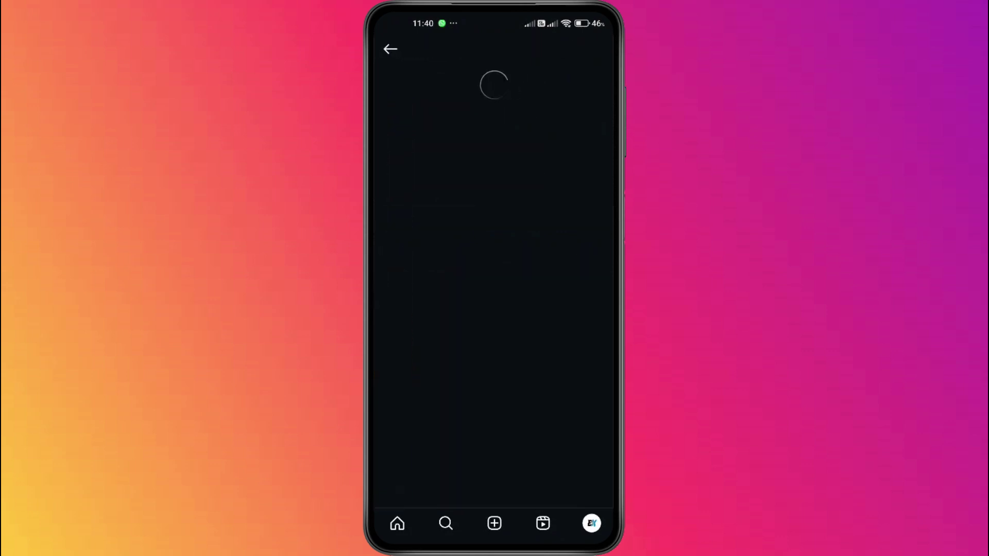
pyautogui.scroll(-3, 495, 309)
pyautogui.scroll(-2, 494, 309)
pyautogui.scroll(-3, 495, 286)
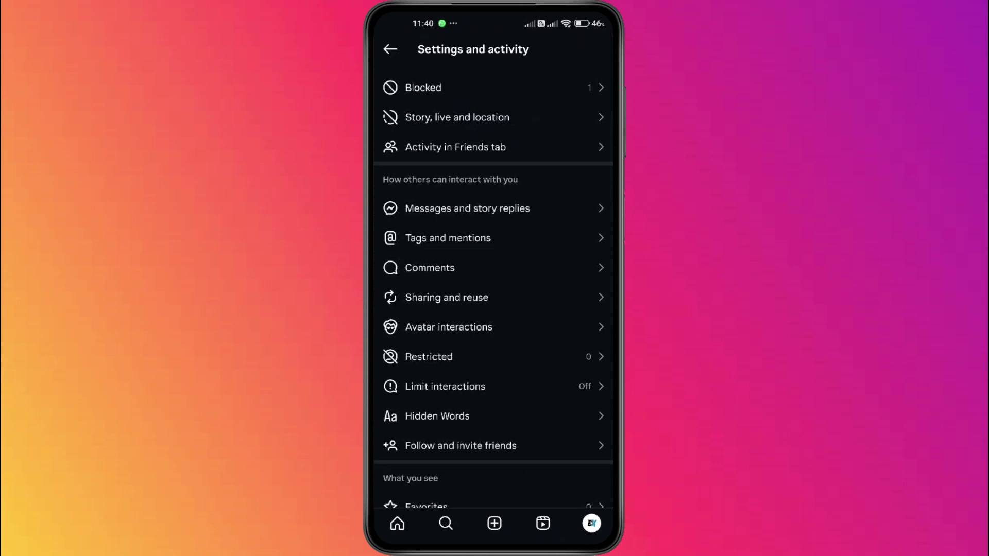
pyautogui.scroll(-2, 495, 286)
pyautogui.scroll(-2, 495, 287)
pyautogui.scroll(-2, 494, 286)
pyautogui.scroll(-1, 495, 282)
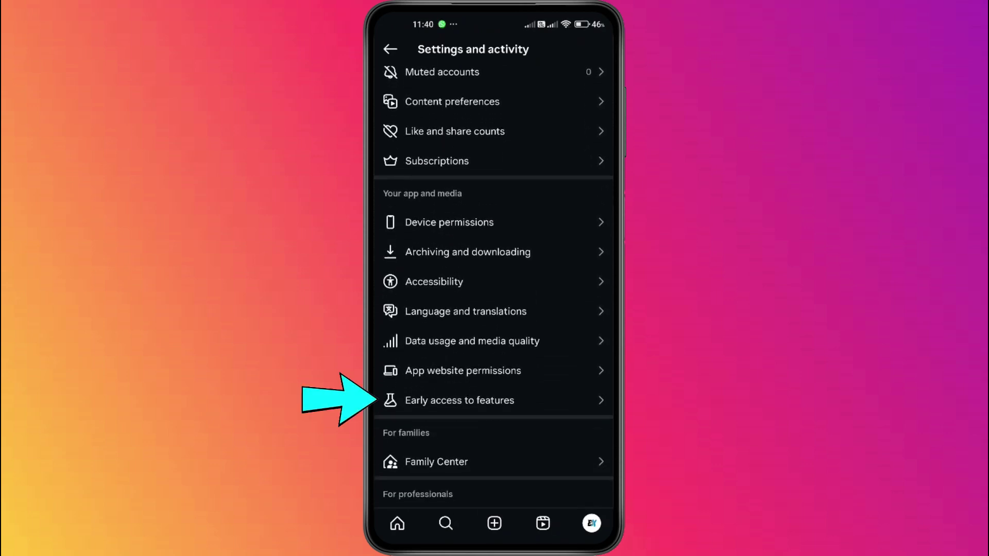
# Step: Turn on the Join the beta program toggle under Early access to features
pyautogui.click(459, 400)
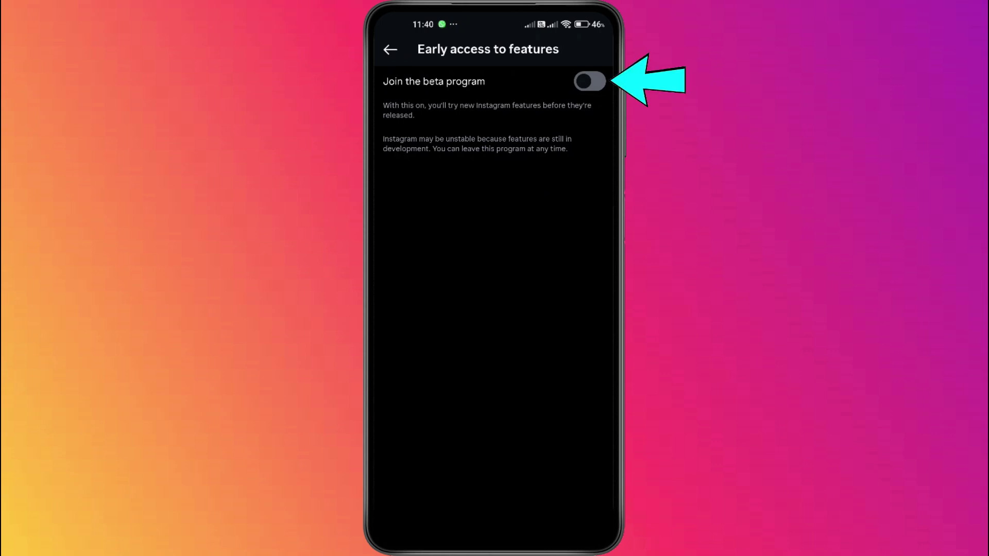
pyautogui.click(590, 82)
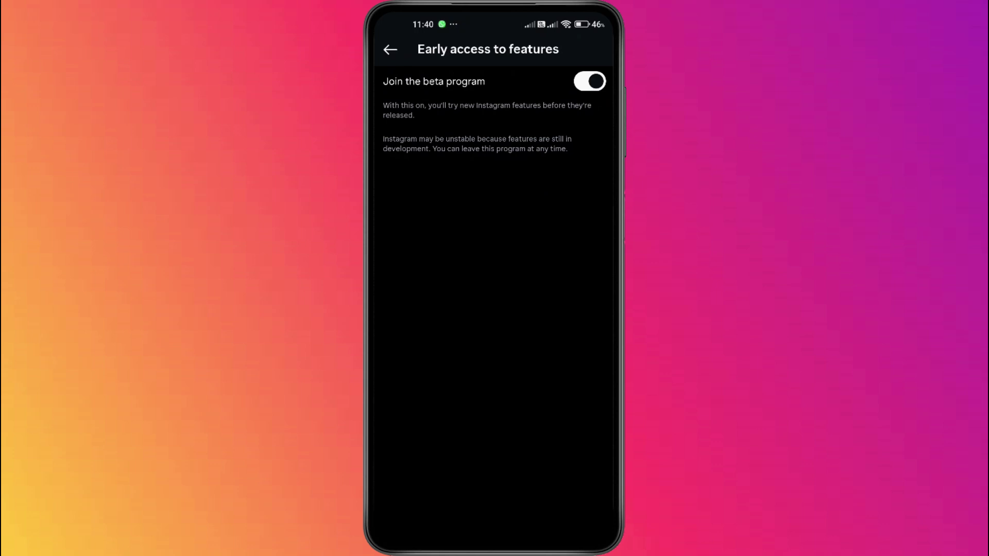
# Step: Return to Settings and activity, open Help, and choose Report a problem
pyautogui.click(390, 48)
pyautogui.scroll(-5, 494, 288)
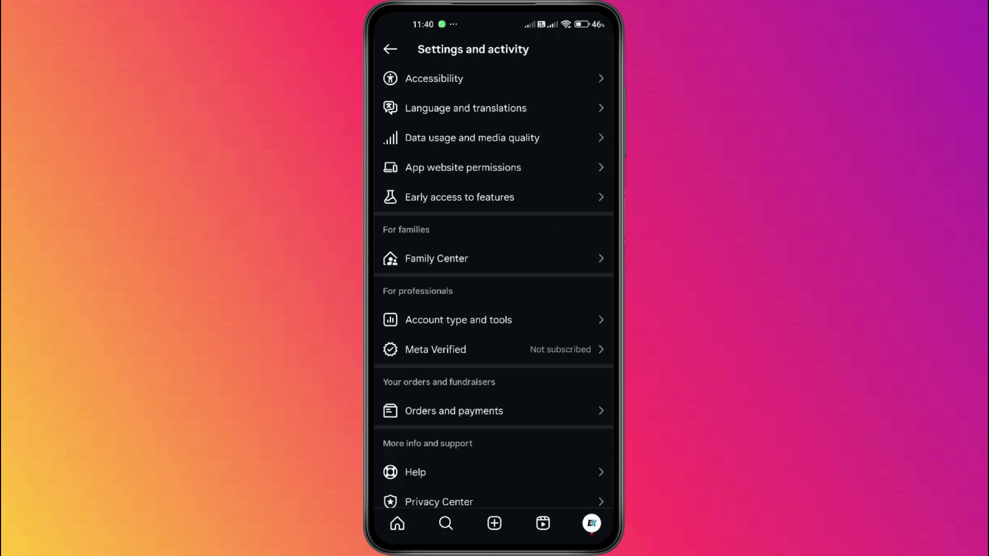
pyautogui.scroll(-5, 494, 289)
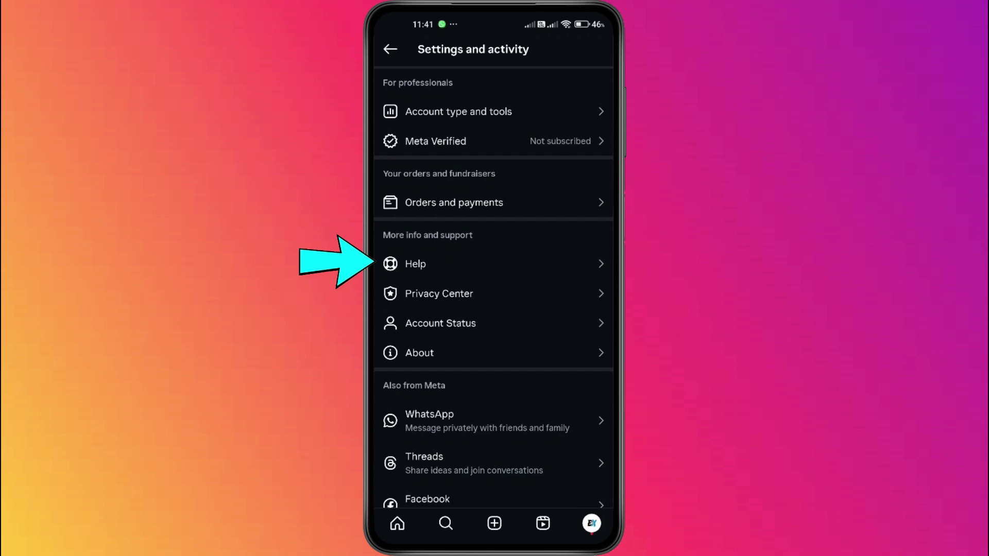
pyautogui.click(415, 264)
pyautogui.click(420, 81)
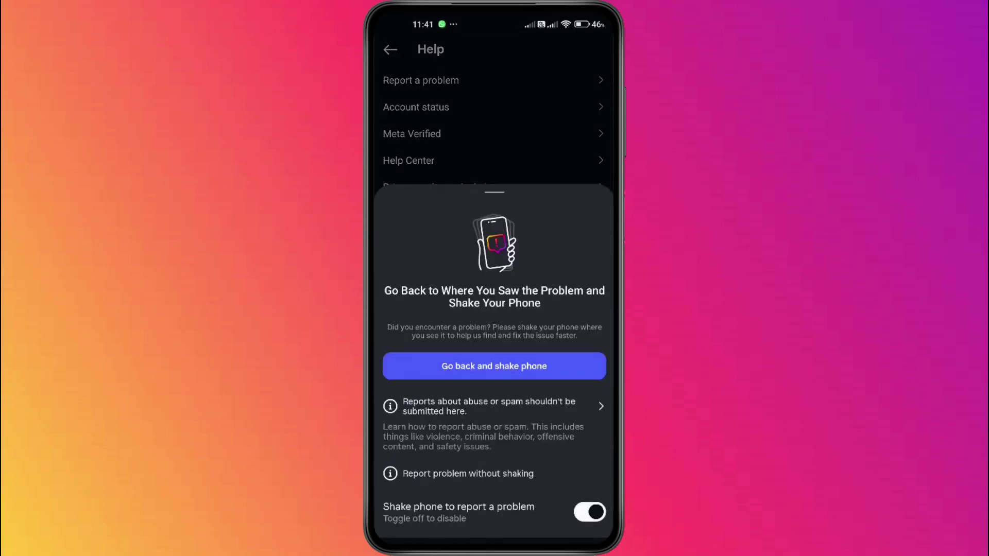
# Step: Start a report without shaking the phone, excluding logs and diagnostics
pyautogui.click(467, 473)
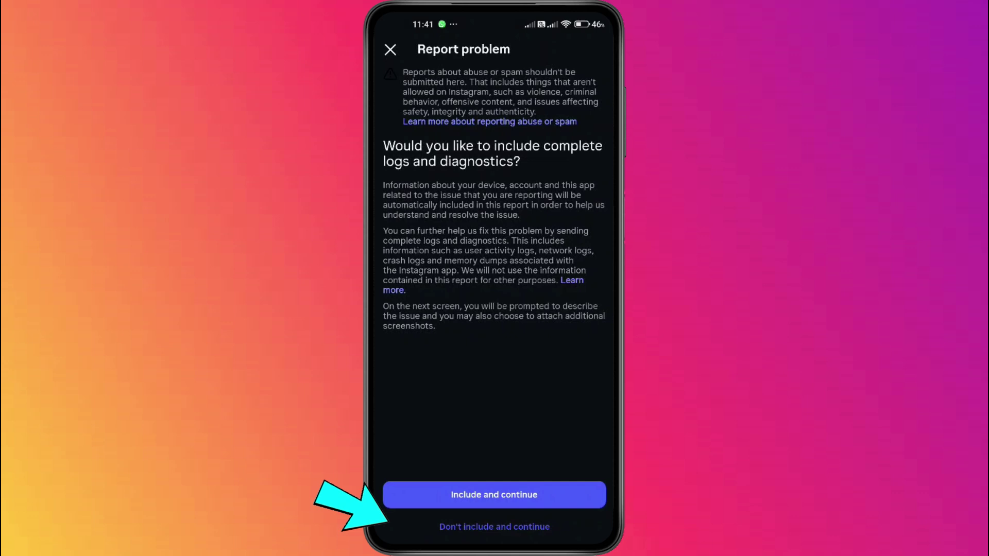
pyautogui.click(495, 526)
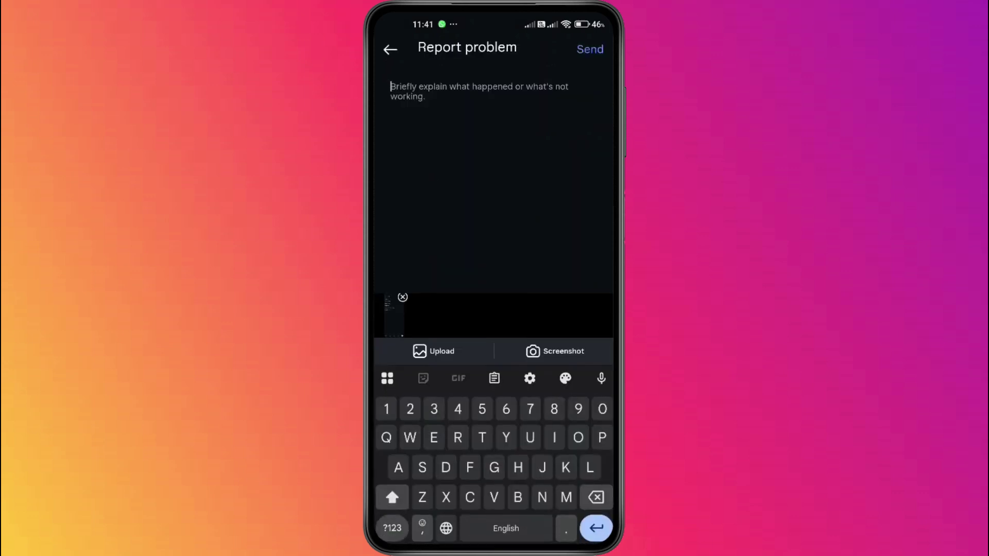